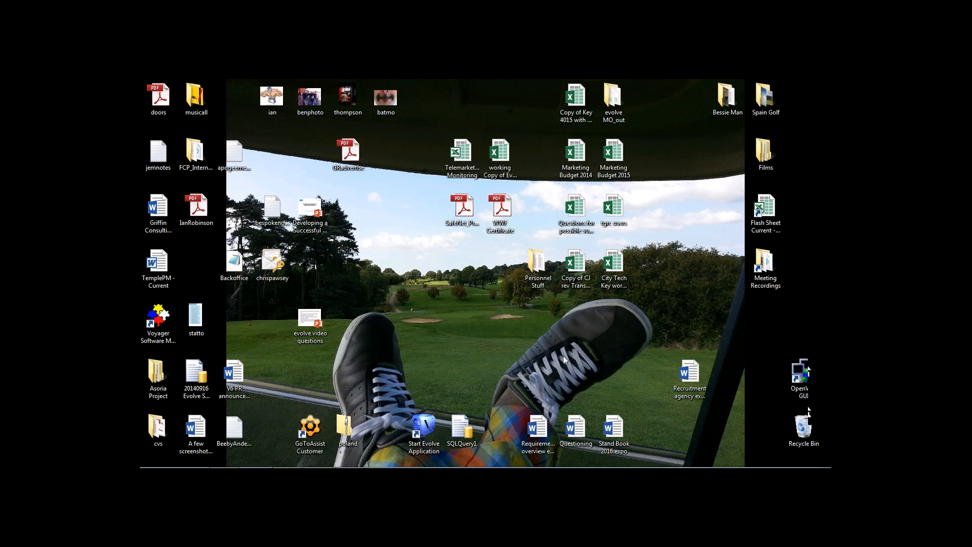
Step: Bring the Evolve window to the front and show the Personal Preferences menu
{"action": "mouse_move", "coordinate": [222, 462]}
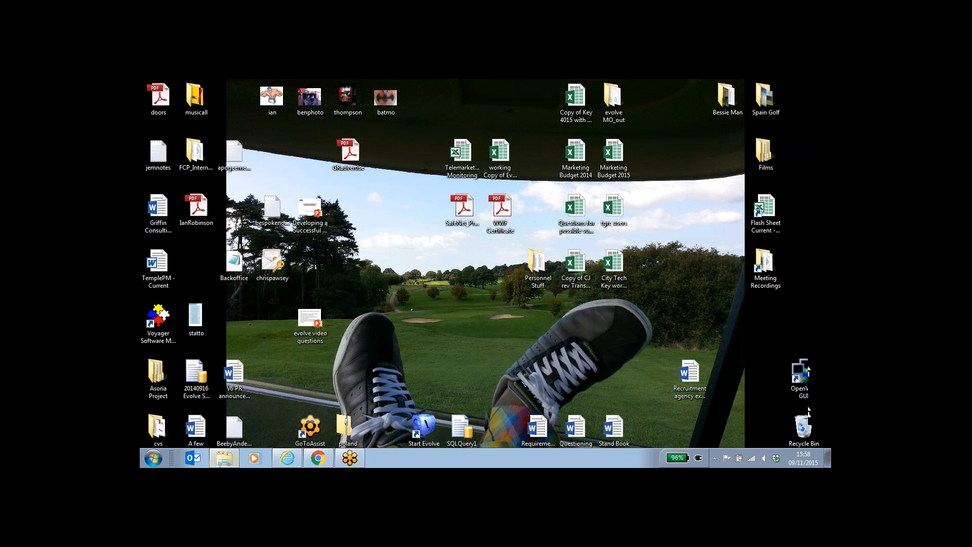
{"action": "mouse_move", "coordinate": [292, 463]}
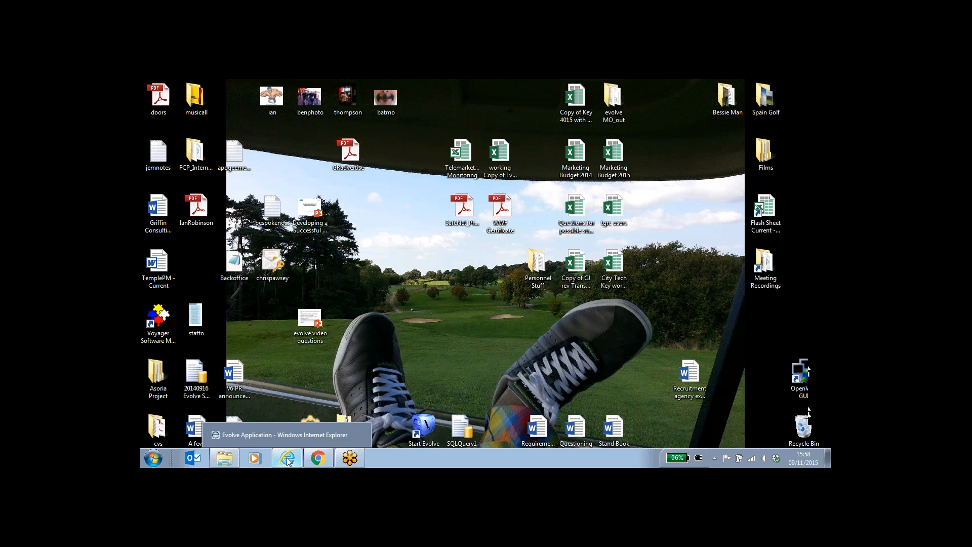
{"action": "left_click", "coordinate": [287, 456]}
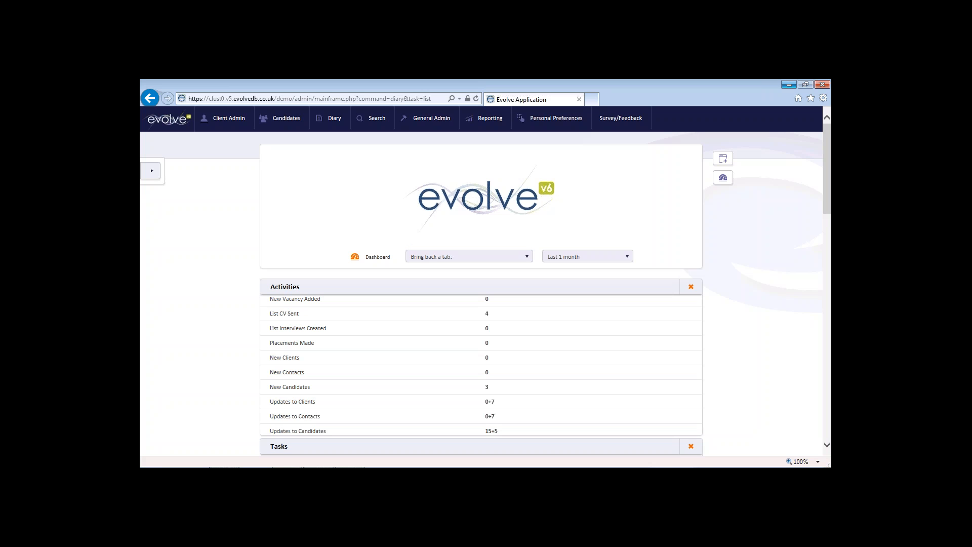
{"action": "left_click", "coordinate": [553, 125]}
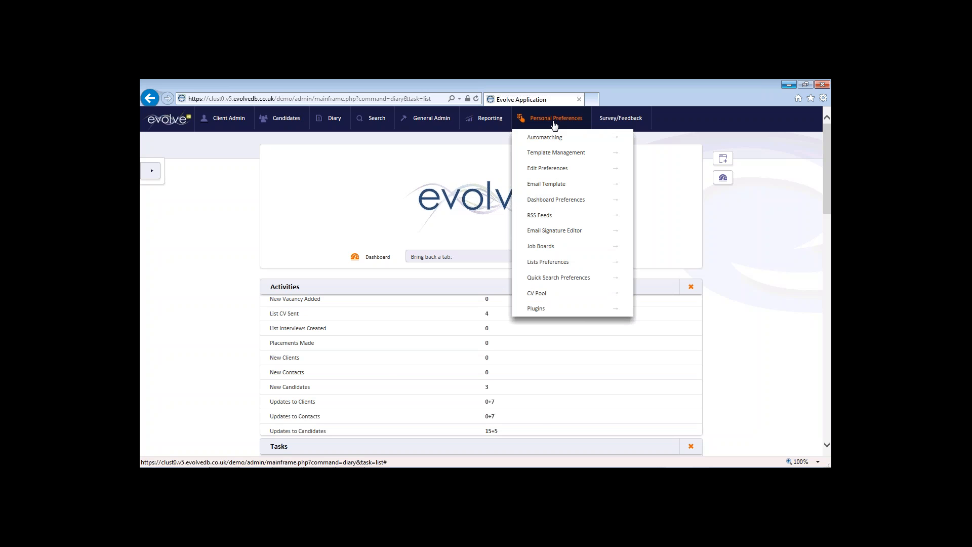
Step: Untick Tasks, Activities, Interviews, Cvs Sent, Permanent Placements Starting and Current Requirements dashboard tabs, then save
{"action": "left_click", "coordinate": [601, 203]}
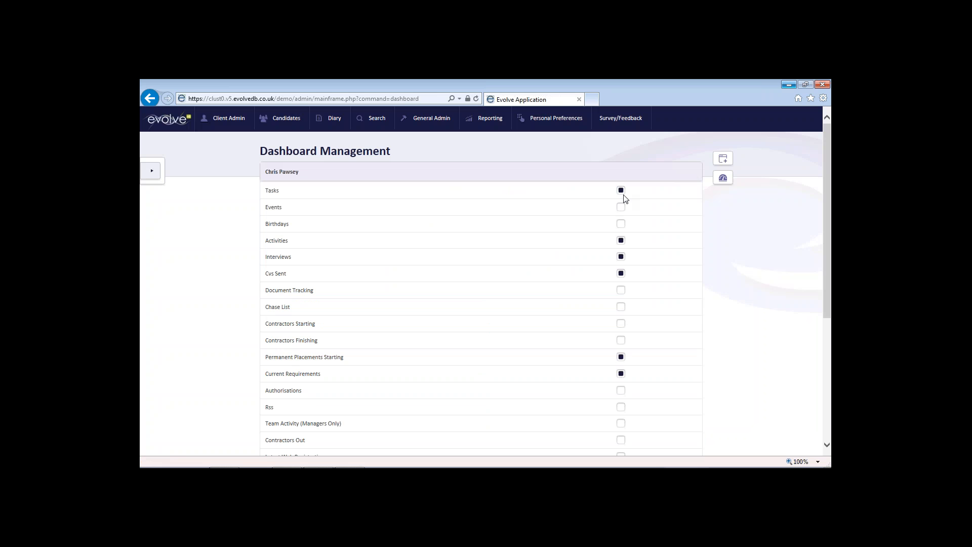
{"action": "left_click", "coordinate": [621, 191]}
{"action": "left_click", "coordinate": [621, 241]}
{"action": "left_click", "coordinate": [621, 258]}
{"action": "left_click", "coordinate": [622, 275]}
{"action": "left_click", "coordinate": [621, 357]}
{"action": "left_click", "coordinate": [620, 375]}
{"action": "left_click_drag", "start_coordinate": [828, 231], "coordinate": [830, 358]}
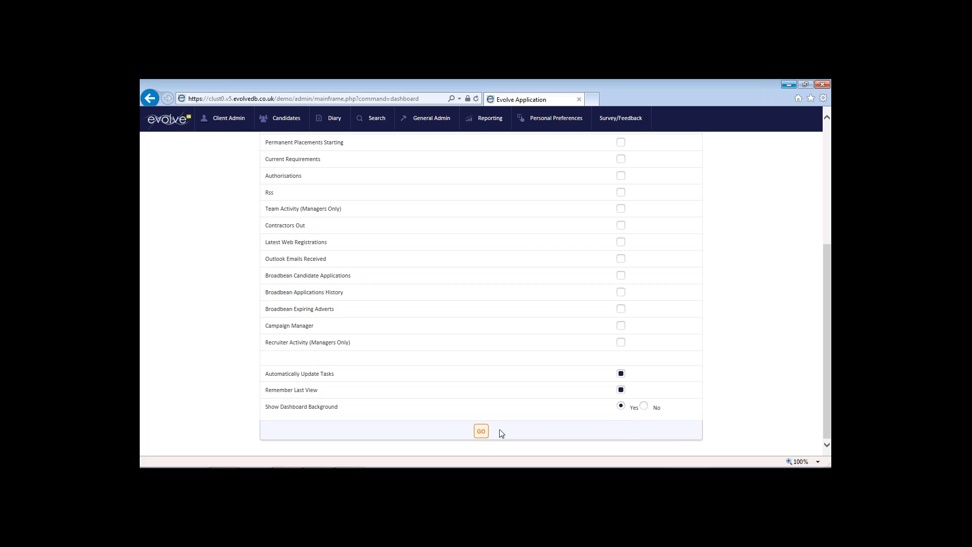
{"action": "left_click", "coordinate": [480, 432]}
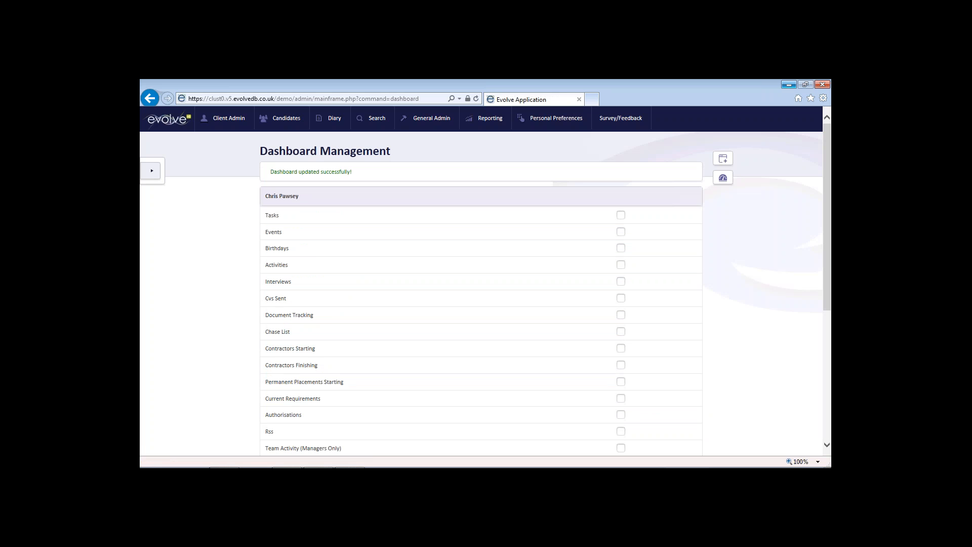
Step: Go to Diary > Dashboard to view the now tab-less dashboard
{"action": "left_click", "coordinate": [337, 123]}
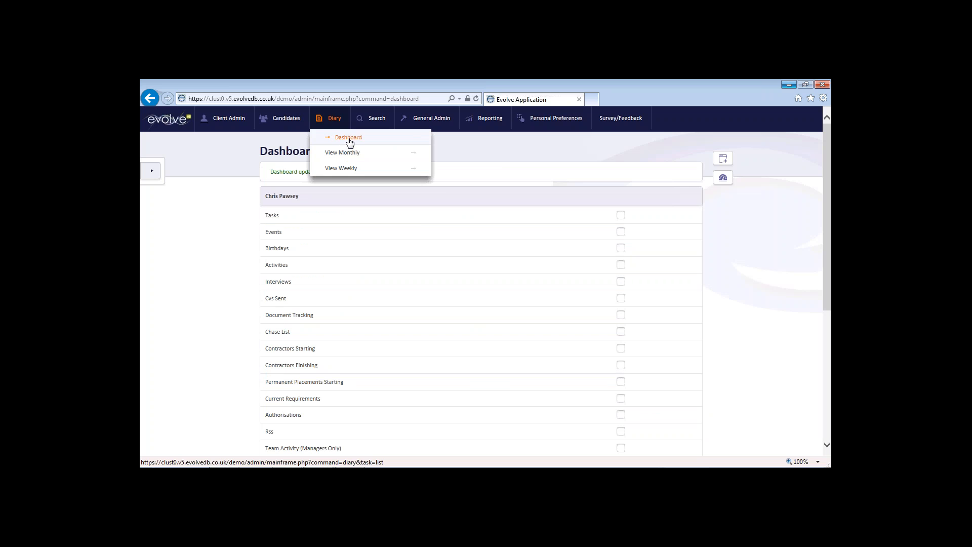
{"action": "left_click", "coordinate": [349, 142]}
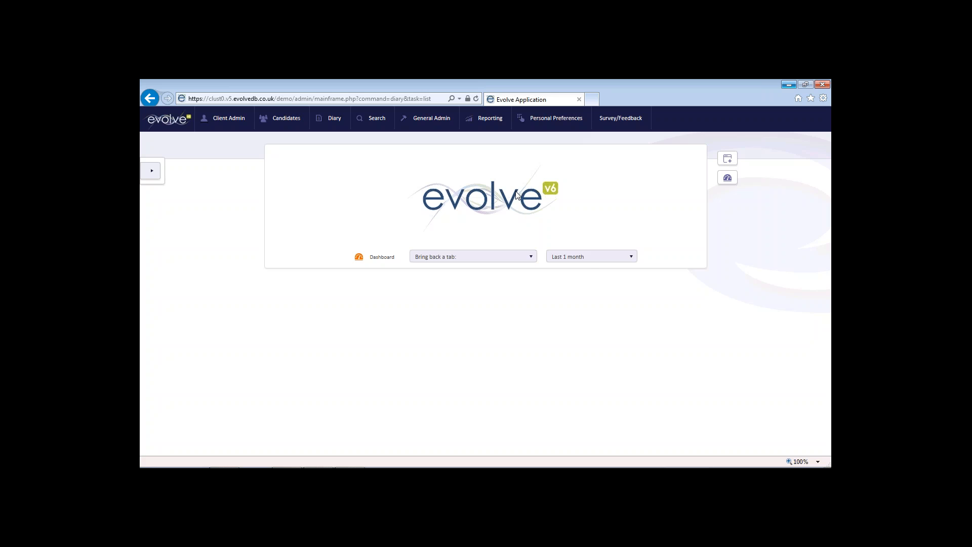
{"action": "left_click", "coordinate": [588, 261]}
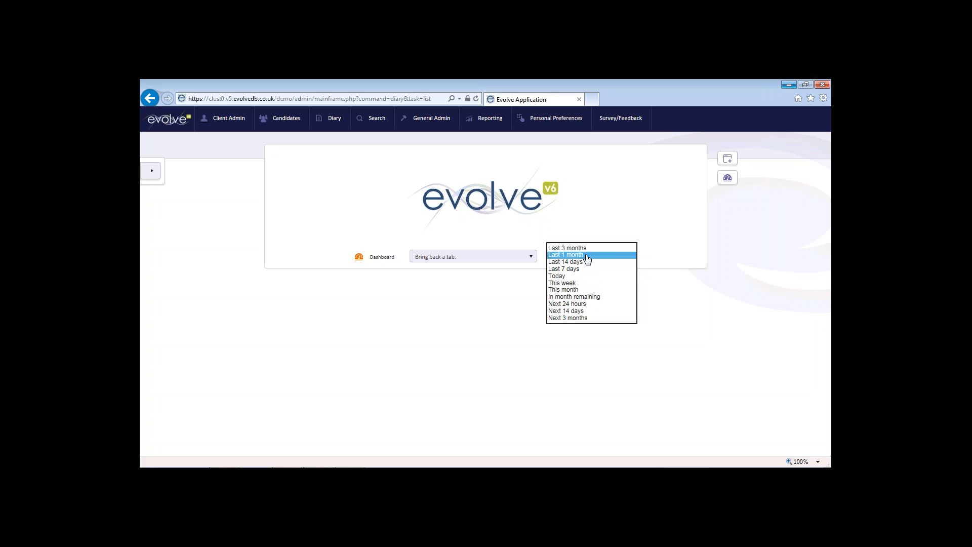
{"action": "left_click", "coordinate": [587, 259]}
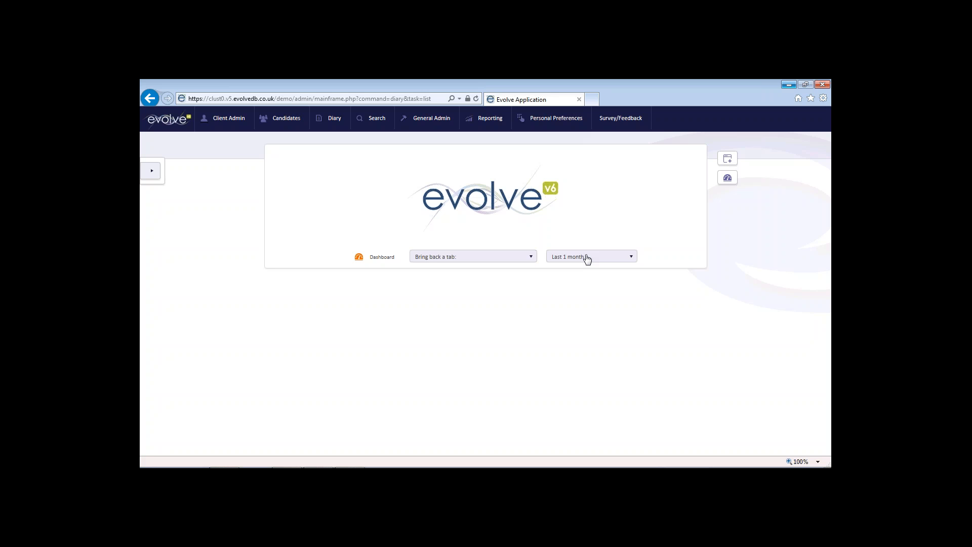
{"action": "left_click", "coordinate": [531, 259]}
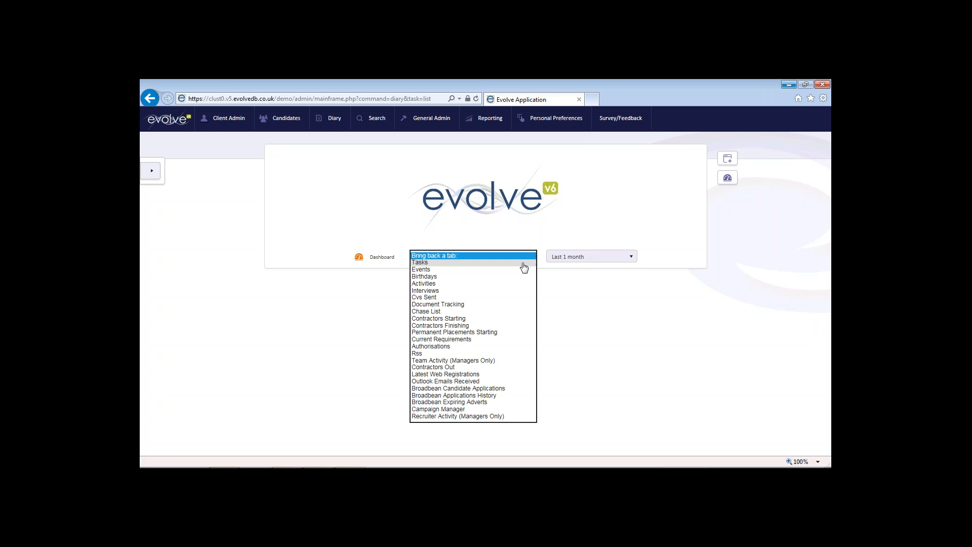
{"action": "left_click", "coordinate": [486, 276]}
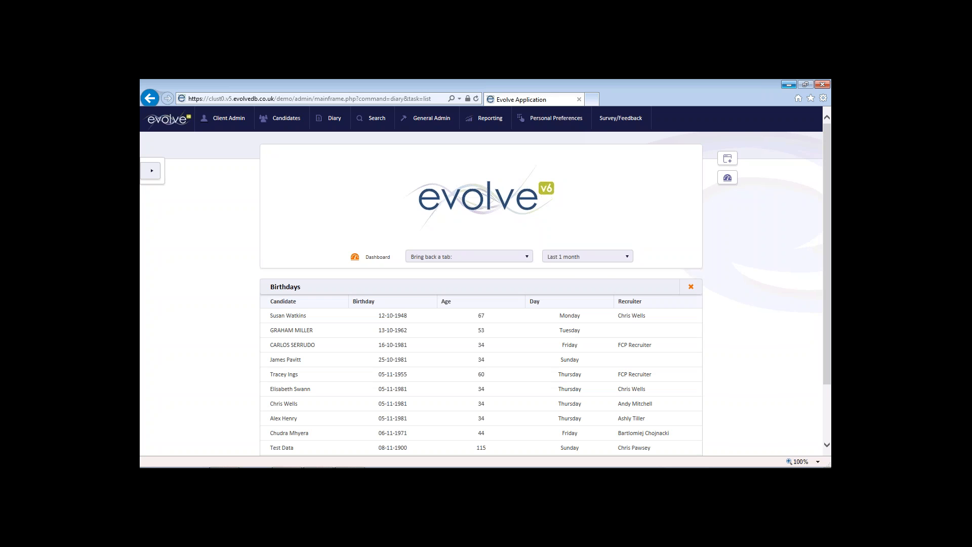
{"action": "left_click", "coordinate": [690, 287]}
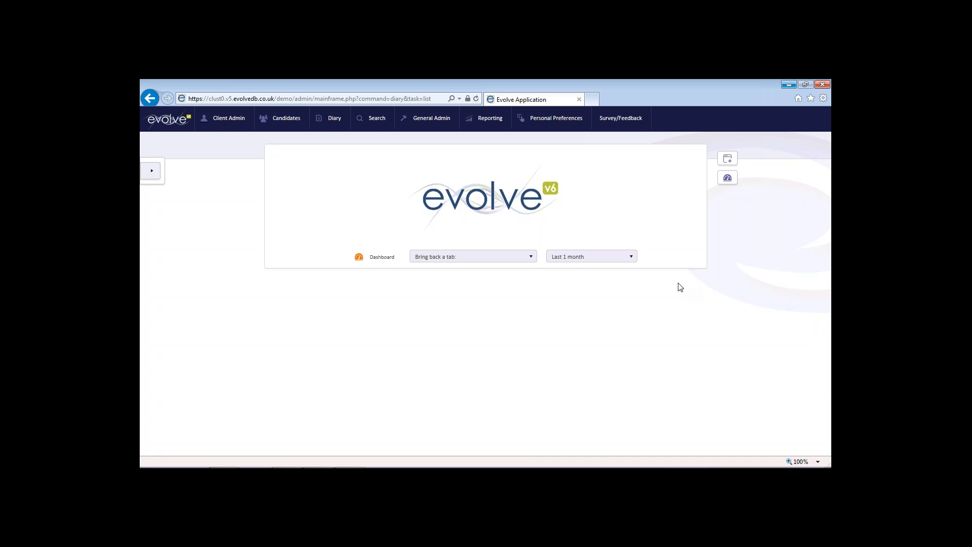
Step: Restore the Permanent Placements Starting, Interviews and Cvs Sent tabs to the dashboard, in that order
{"action": "left_click", "coordinate": [531, 258]}
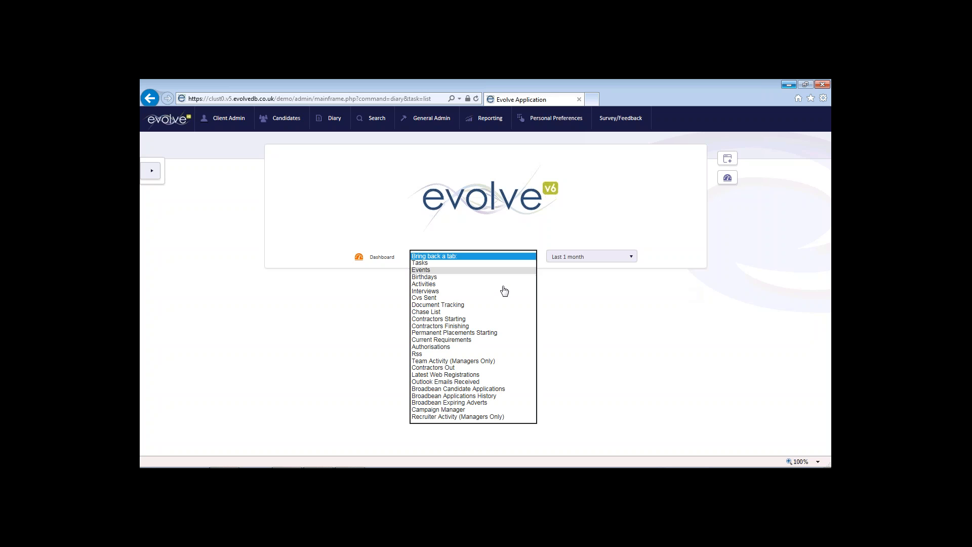
{"action": "left_click", "coordinate": [468, 334]}
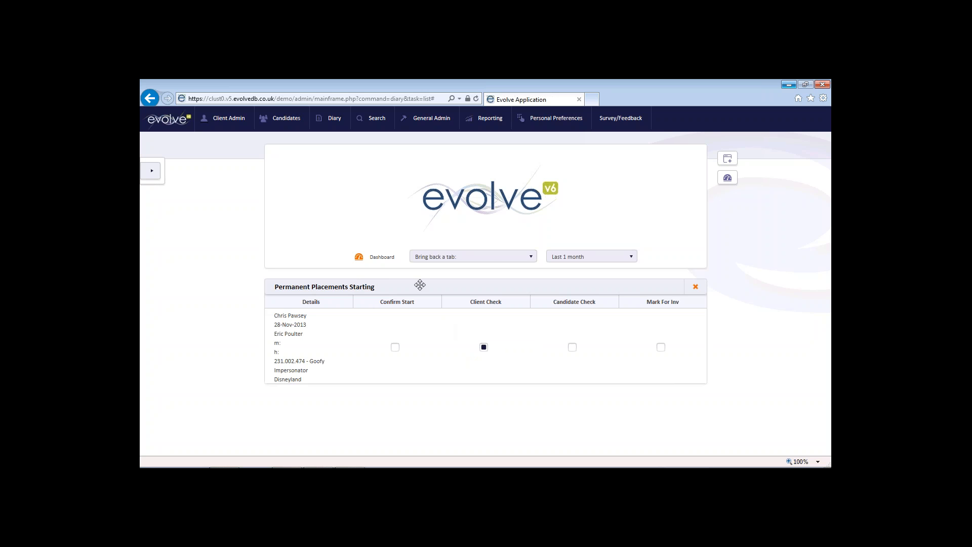
{"action": "left_click", "coordinate": [530, 258]}
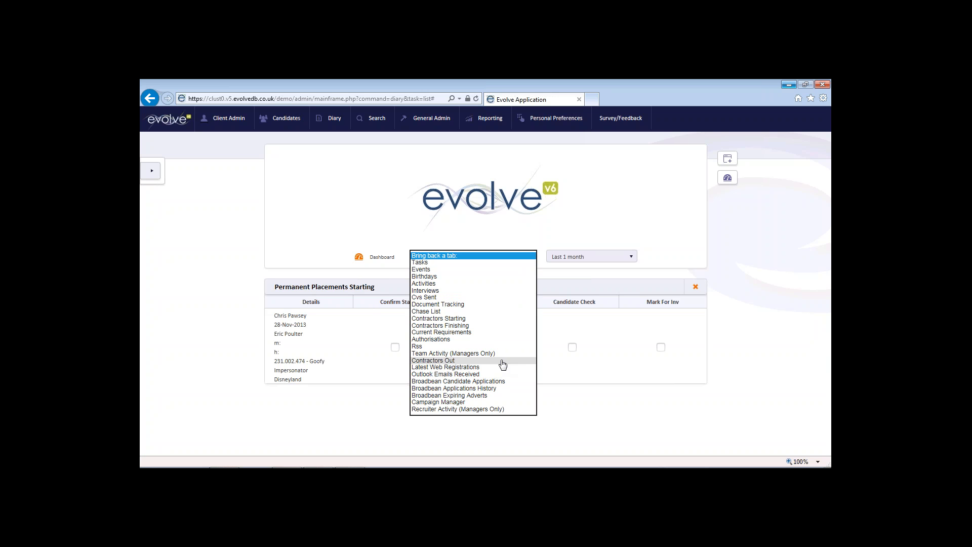
{"action": "left_click", "coordinate": [430, 290]}
{"action": "left_click", "coordinate": [513, 258]}
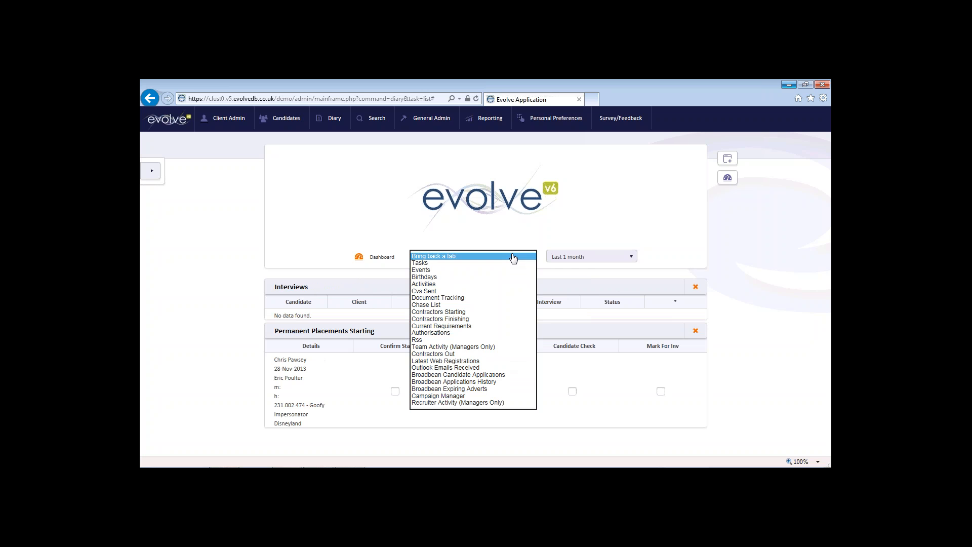
{"action": "left_click", "coordinate": [456, 291]}
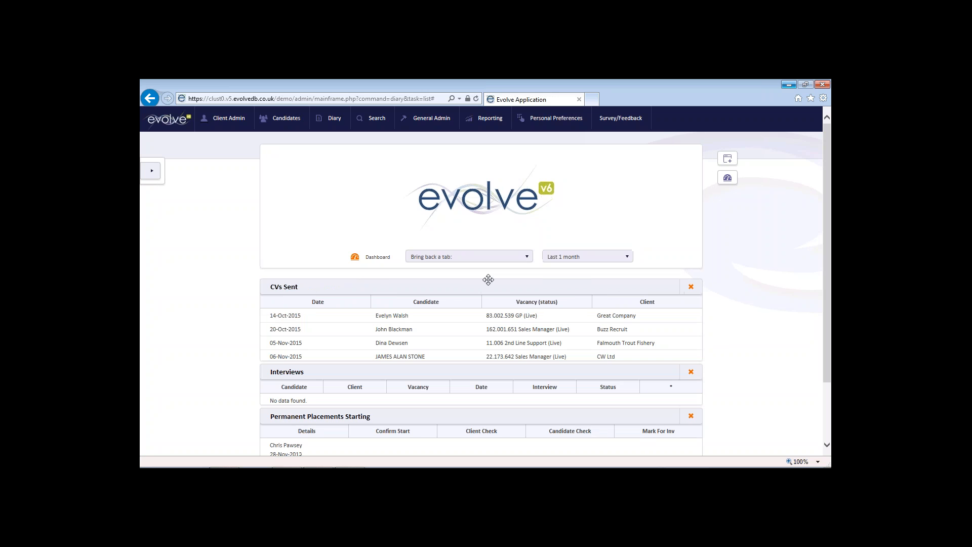
{"action": "left_click", "coordinate": [506, 257]}
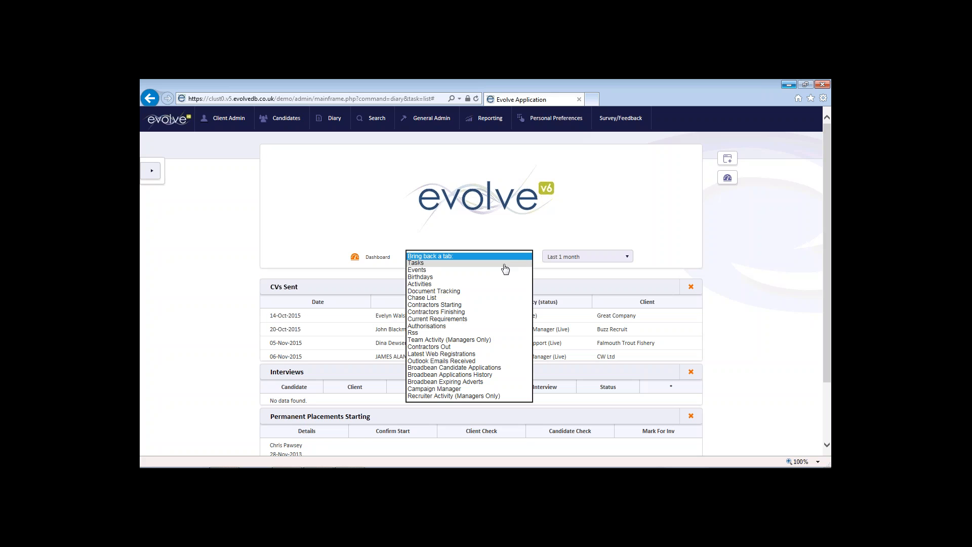
Step: Bring back the Current Requirements, Tasks and Activities panels onto the dashboard
{"action": "left_click", "coordinate": [489, 318]}
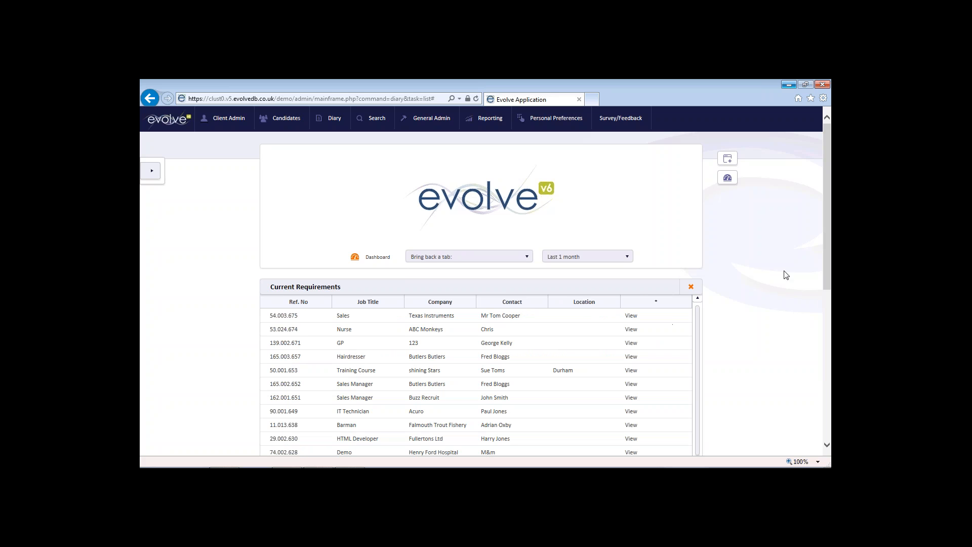
{"action": "left_click_drag", "start_coordinate": [825, 236], "coordinate": [774, 373]}
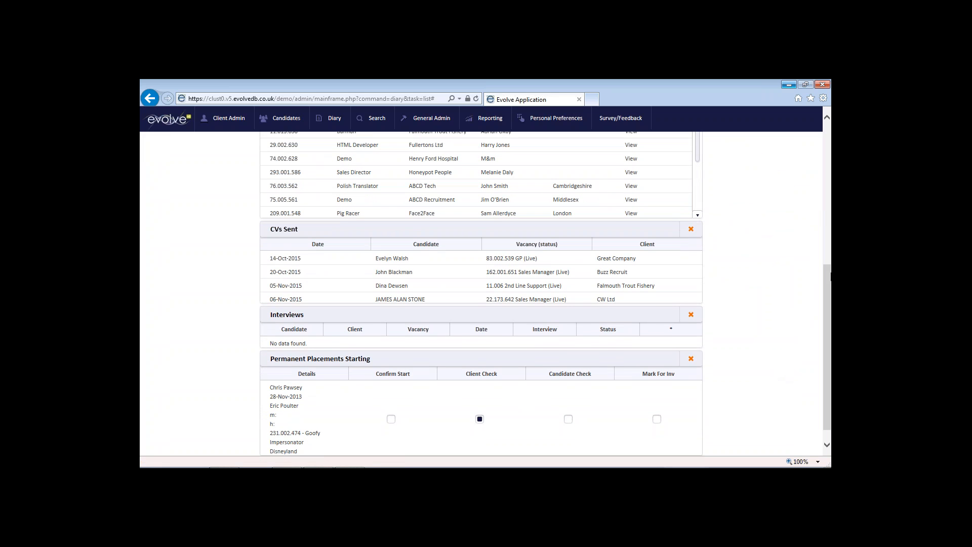
{"action": "left_click_drag", "start_coordinate": [829, 275], "coordinate": [825, 127]}
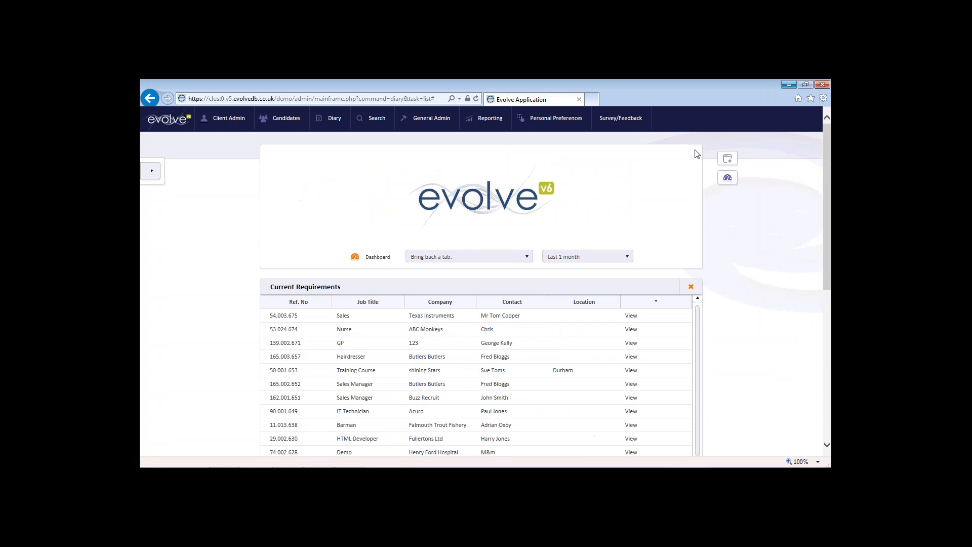
{"action": "left_click", "coordinate": [526, 258]}
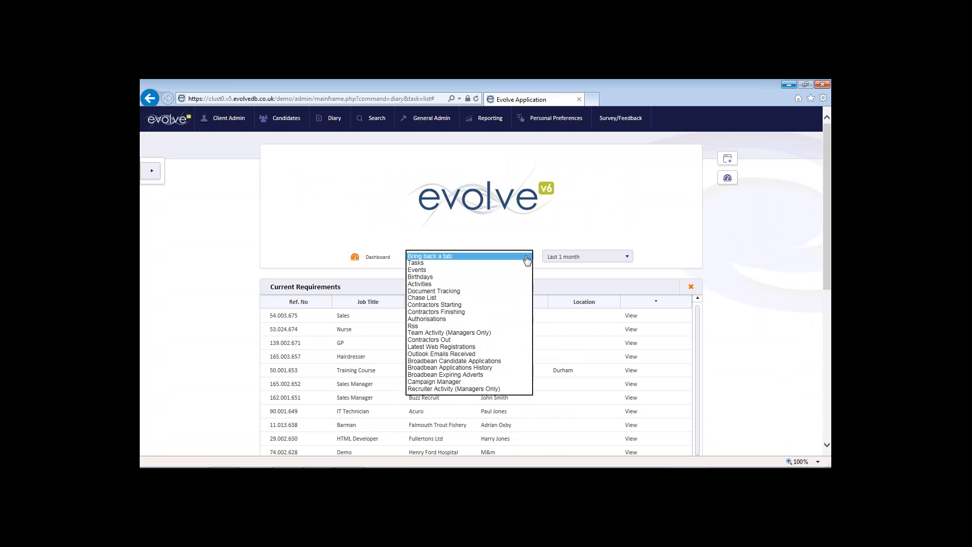
{"action": "left_click", "coordinate": [463, 264]}
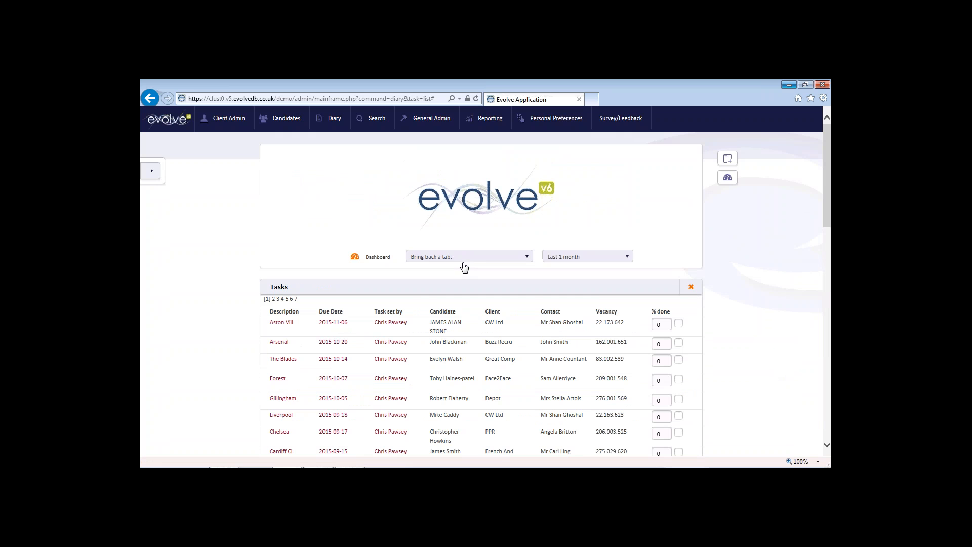
{"action": "left_click", "coordinate": [528, 259]}
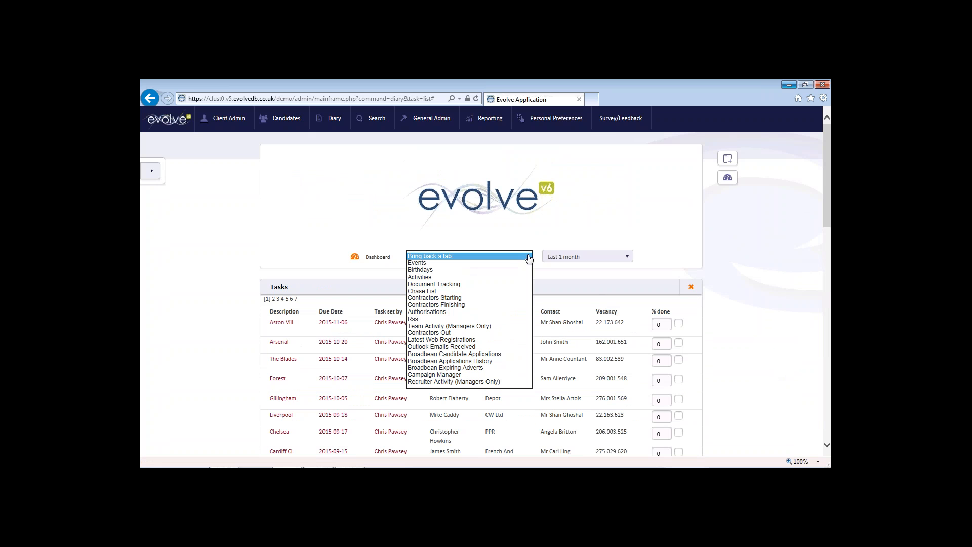
{"action": "left_click", "coordinate": [439, 277]}
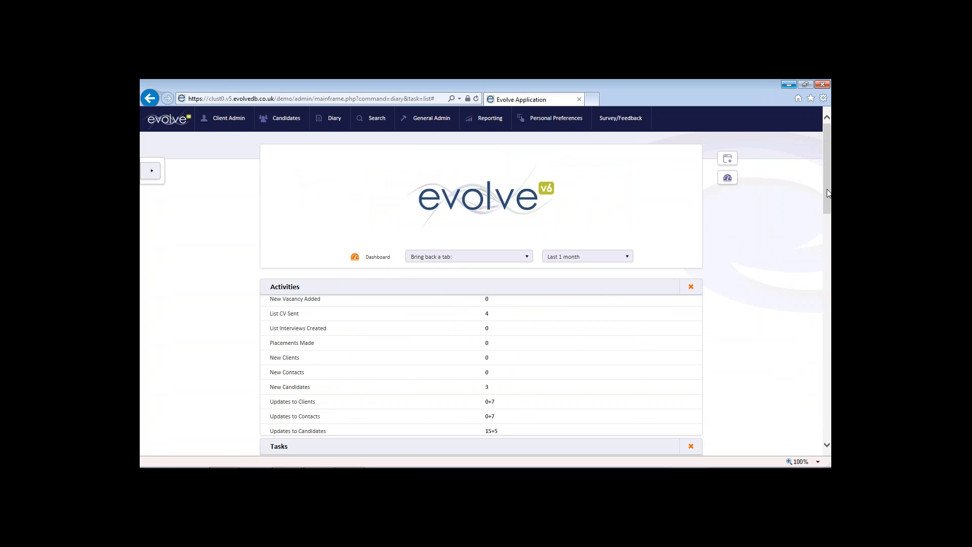
{"action": "left_click_drag", "start_coordinate": [828, 192], "coordinate": [800, 158]}
{"action": "left_click_drag", "start_coordinate": [545, 446], "coordinate": [549, 287]}
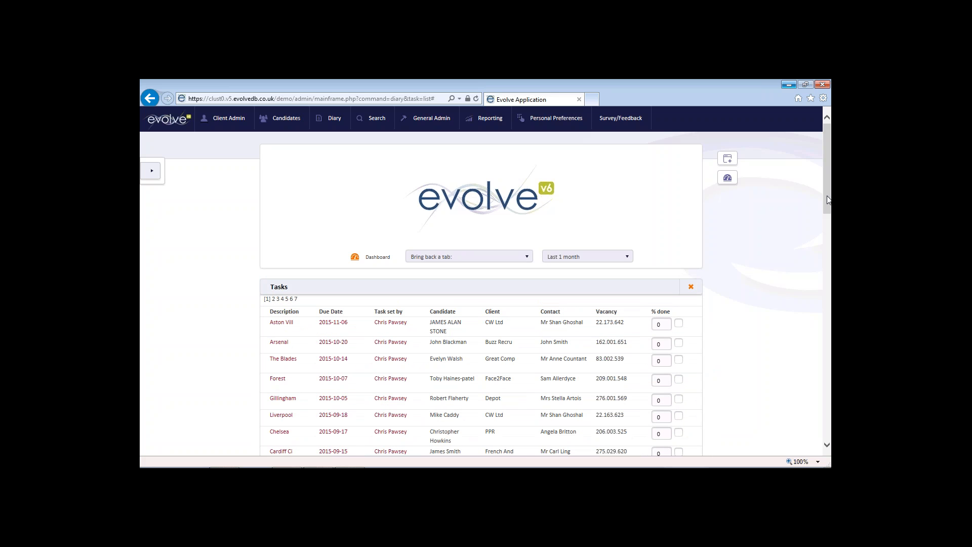
{"action": "left_click_drag", "start_coordinate": [827, 197], "coordinate": [818, 270]}
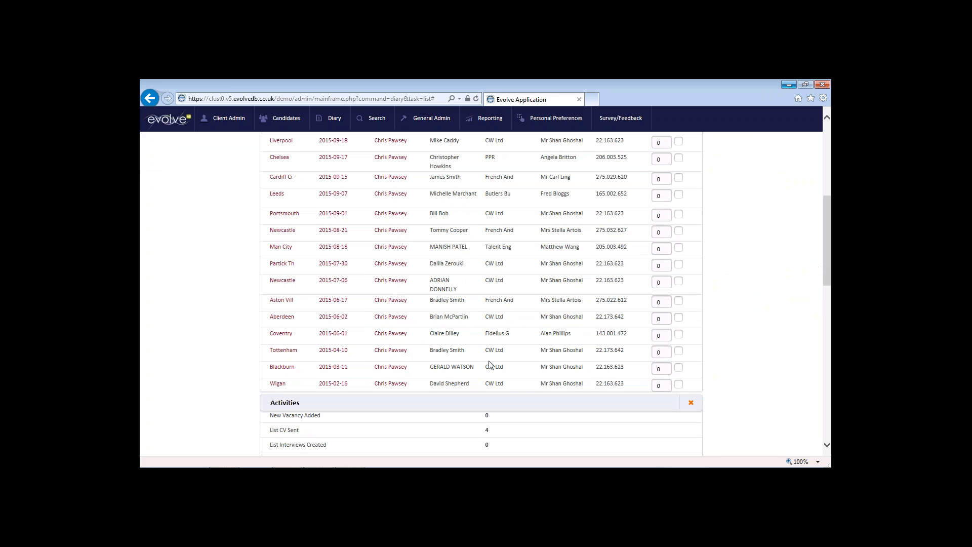
{"action": "left_click_drag", "start_coordinate": [441, 402], "coordinate": [441, 126]}
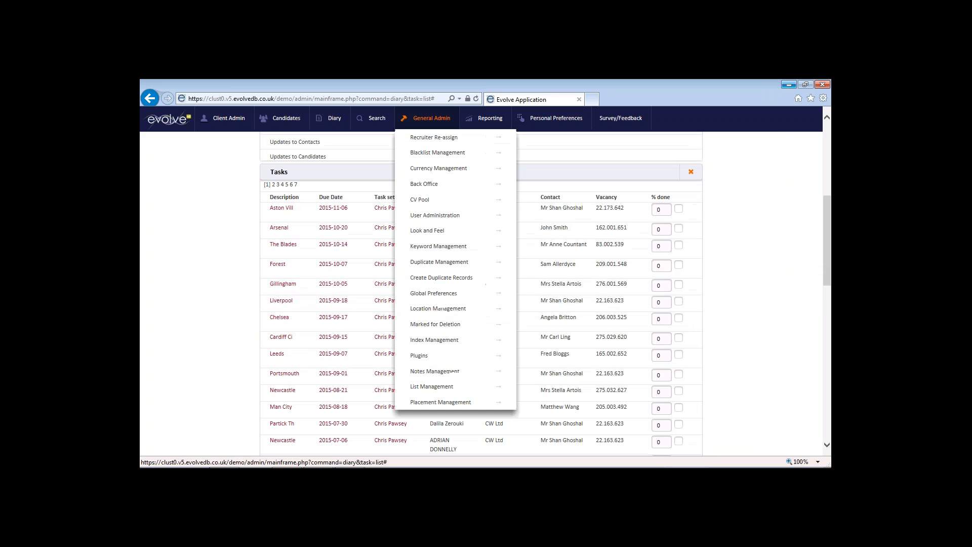
{"action": "left_click", "coordinate": [828, 130]}
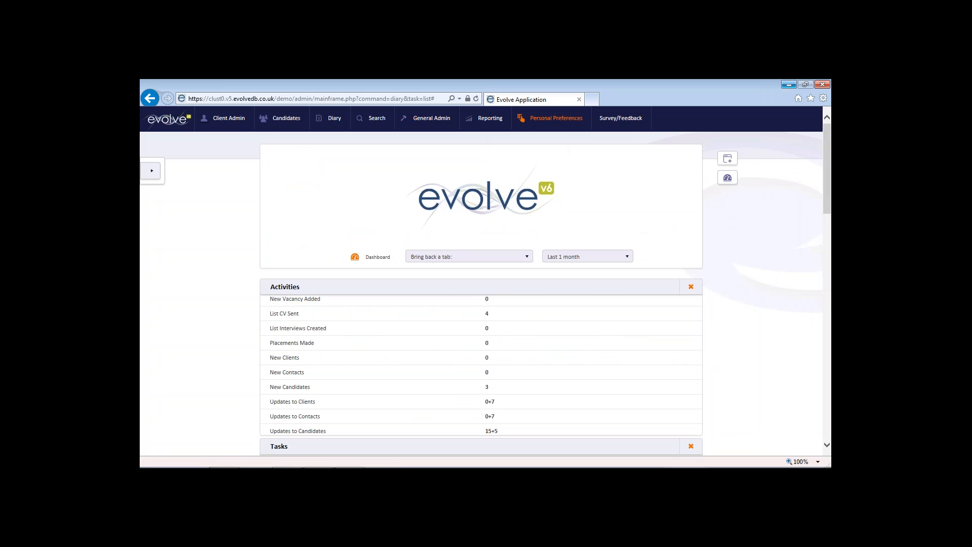
Step: Go to Personal Preferences > Edit Preferences
{"action": "mouse_move", "coordinate": [552, 121]}
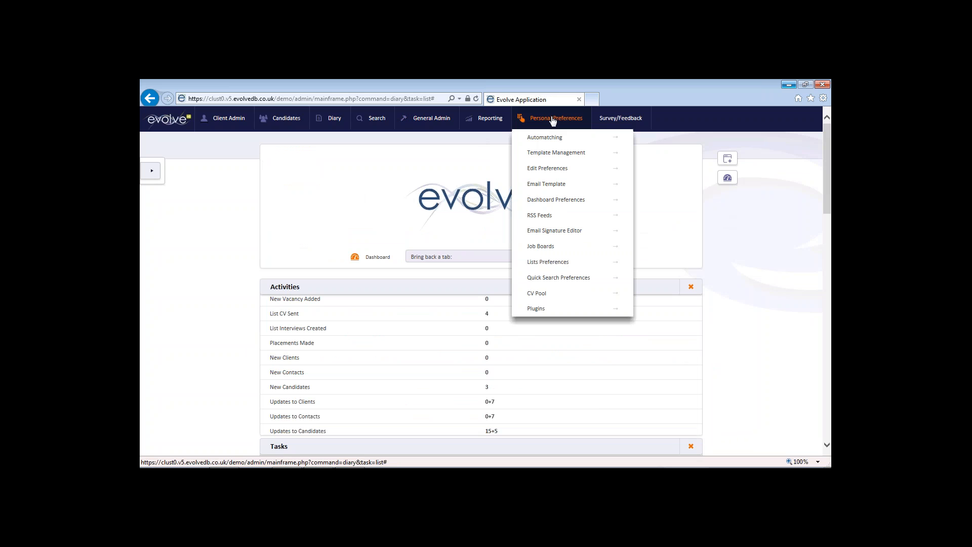
{"action": "left_click", "coordinate": [554, 169]}
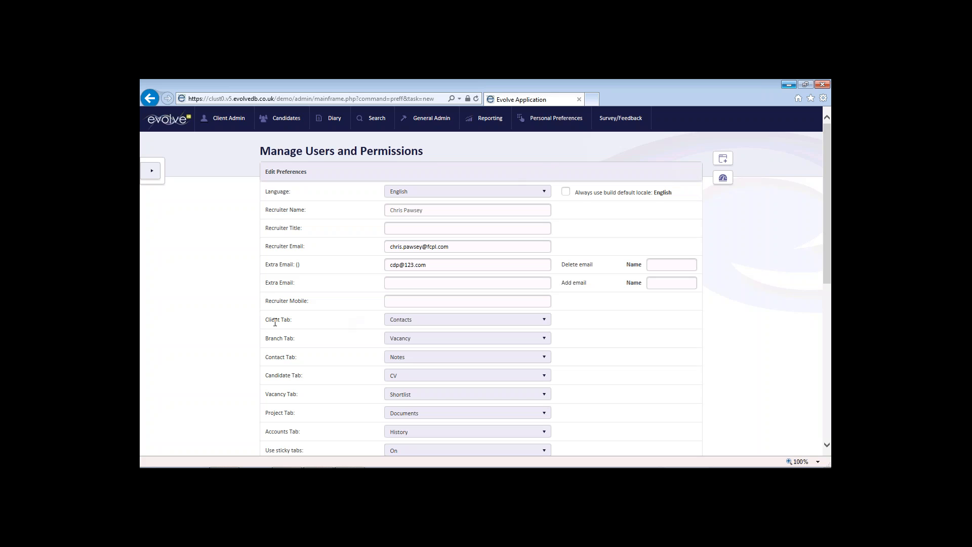
{"action": "left_click", "coordinate": [543, 321]}
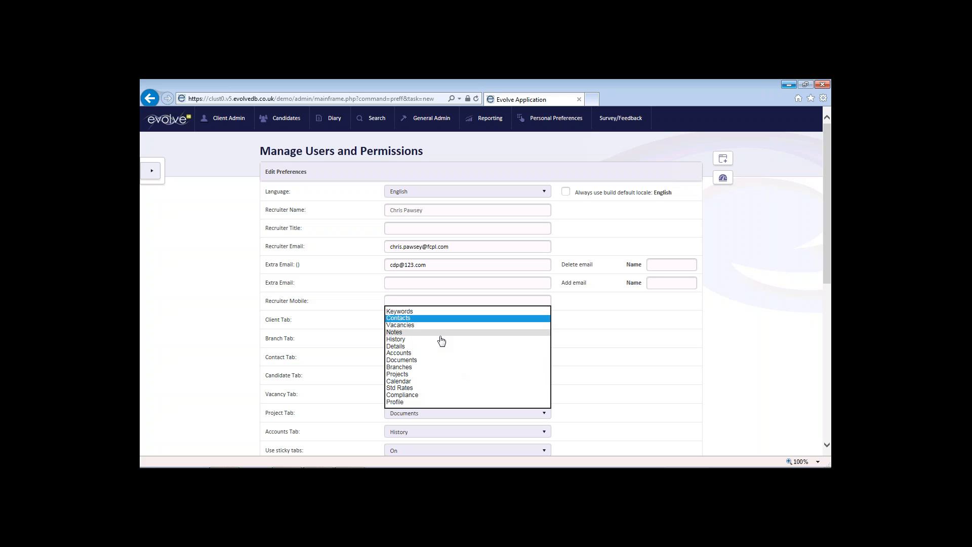
{"action": "left_click", "coordinate": [449, 319]}
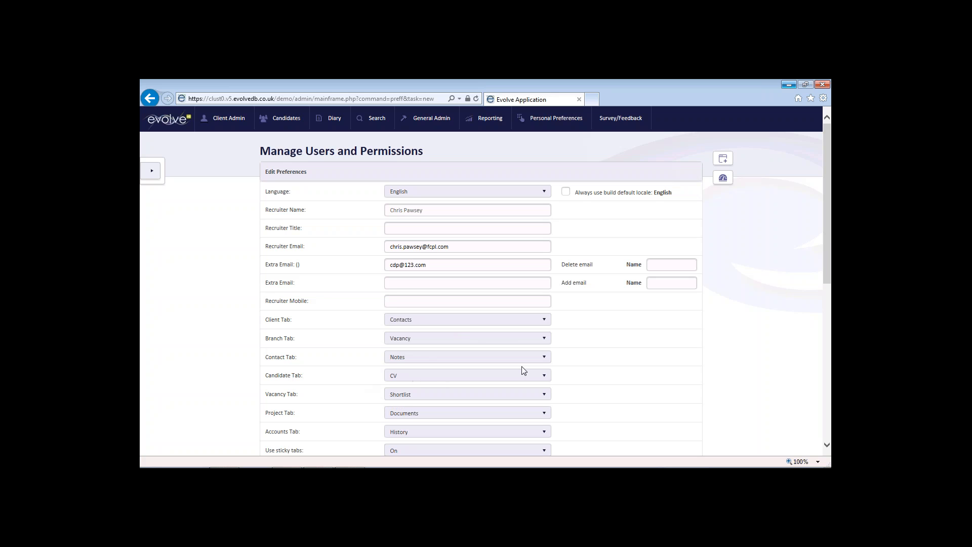
{"action": "left_click_drag", "start_coordinate": [826, 249], "coordinate": [827, 339]}
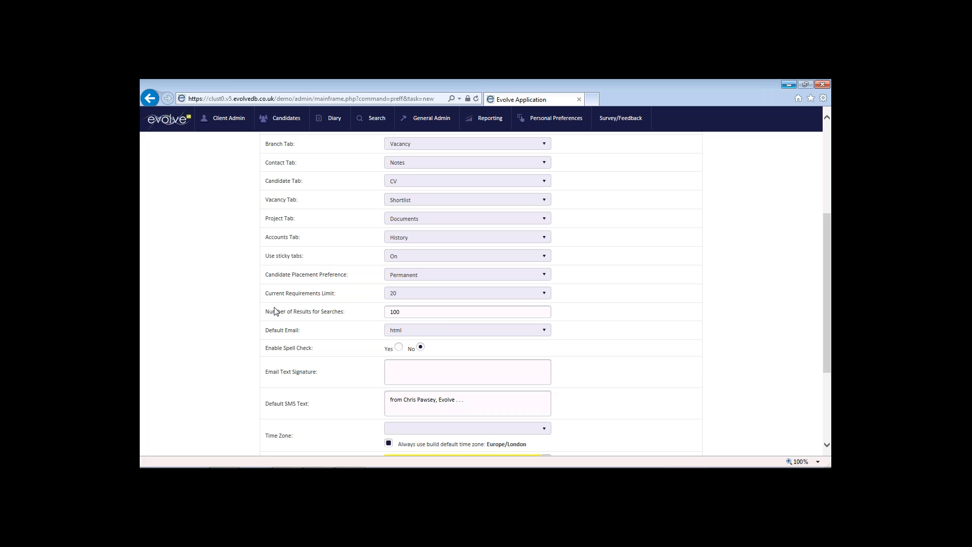
Step: Set Number of Results for Searches to 100 and save the preferences
{"action": "left_click", "coordinate": [404, 312]}
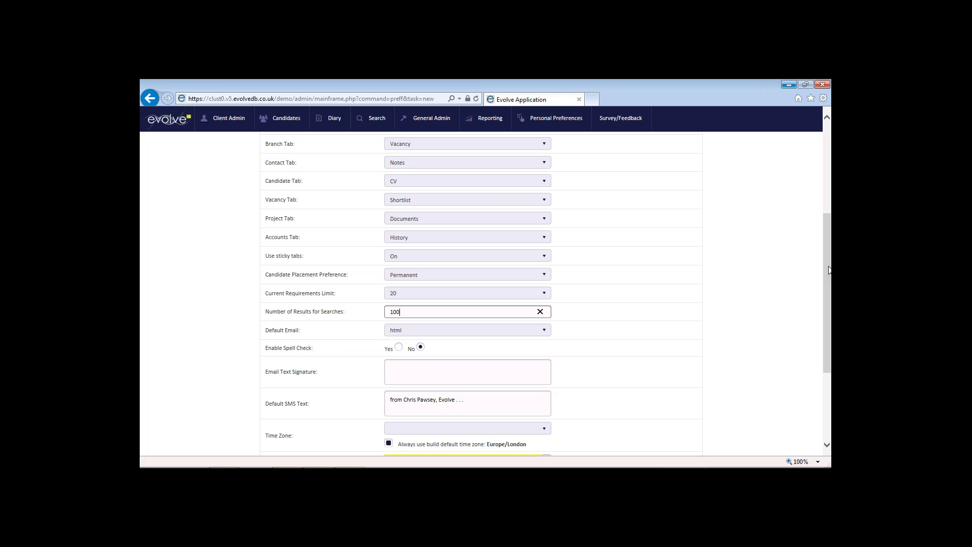
{"action": "left_click_drag", "start_coordinate": [828, 266], "coordinate": [830, 341]}
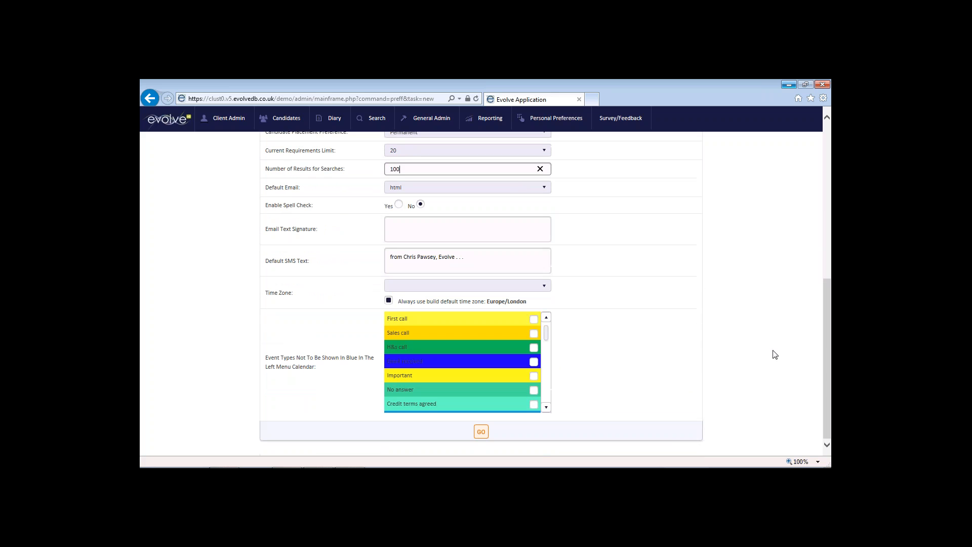
{"action": "left_click", "coordinate": [481, 433]}
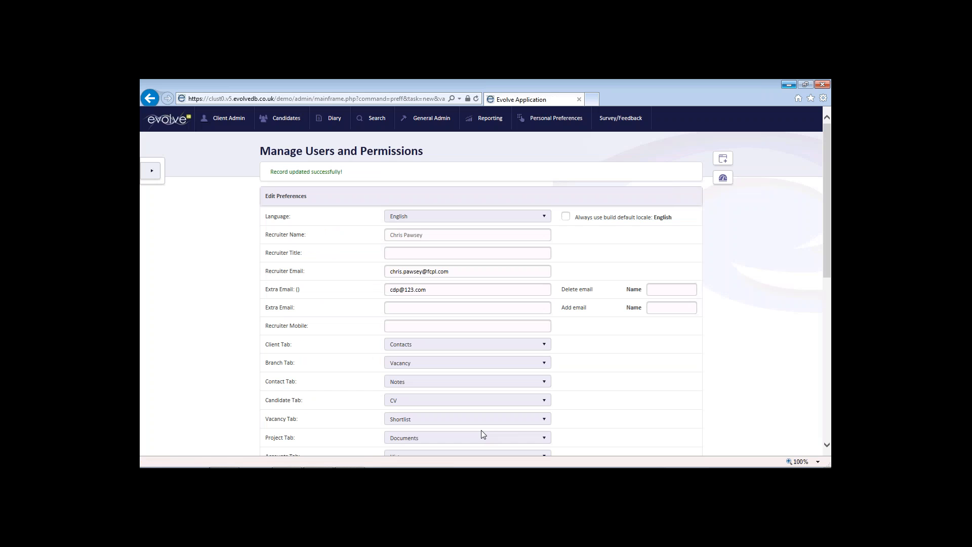
Step: From the dashboard, run a Candidate quick search and open a result's record
{"action": "mouse_move", "coordinate": [333, 119]}
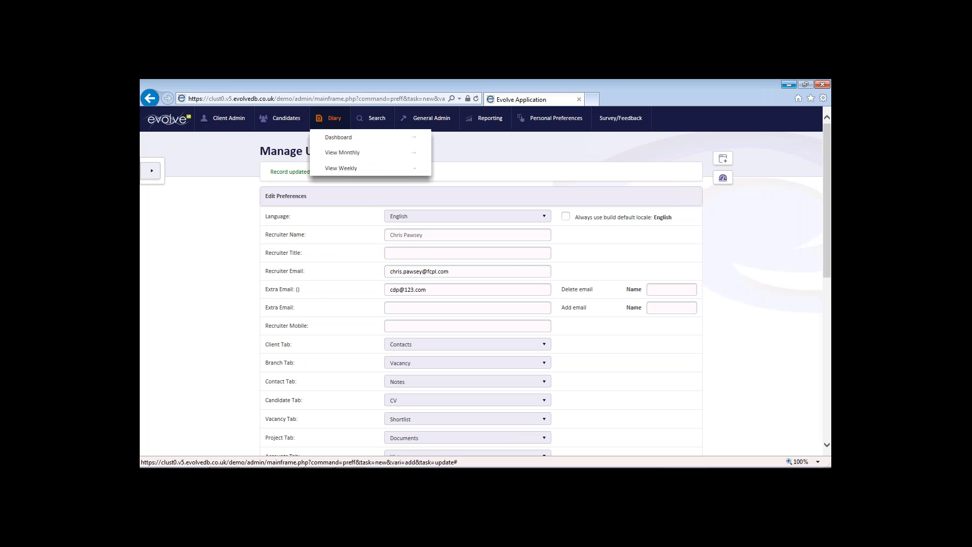
{"action": "left_click", "coordinate": [338, 140]}
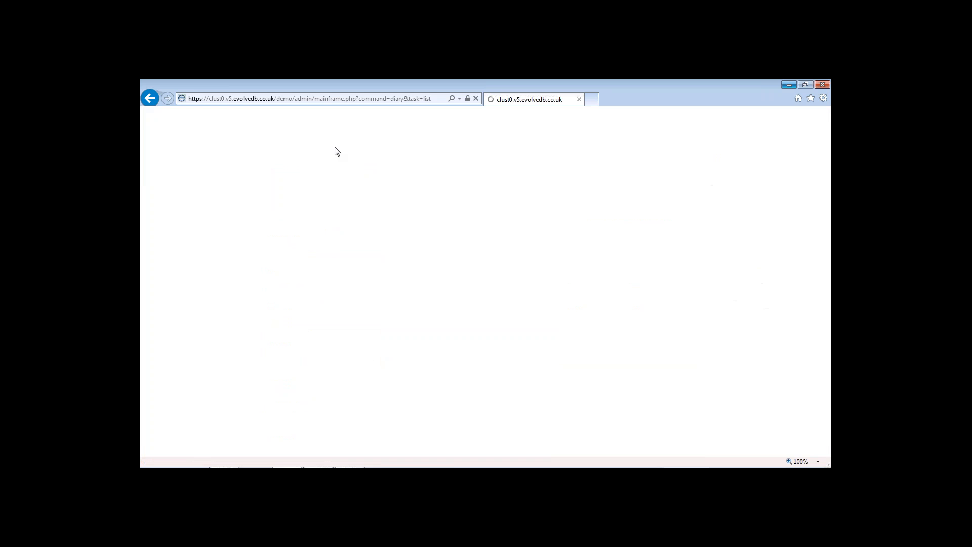
{"action": "left_click", "coordinate": [154, 172]}
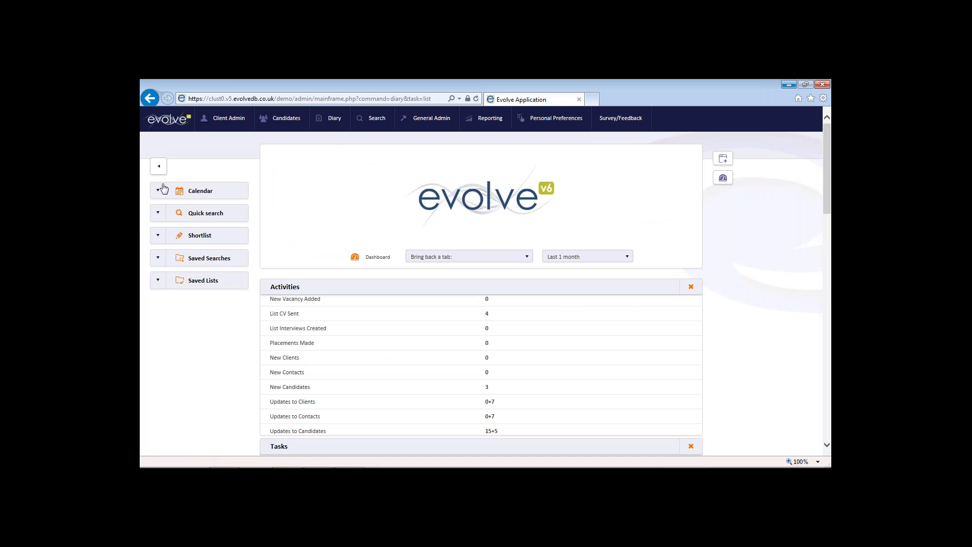
{"action": "left_click", "coordinate": [202, 213]}
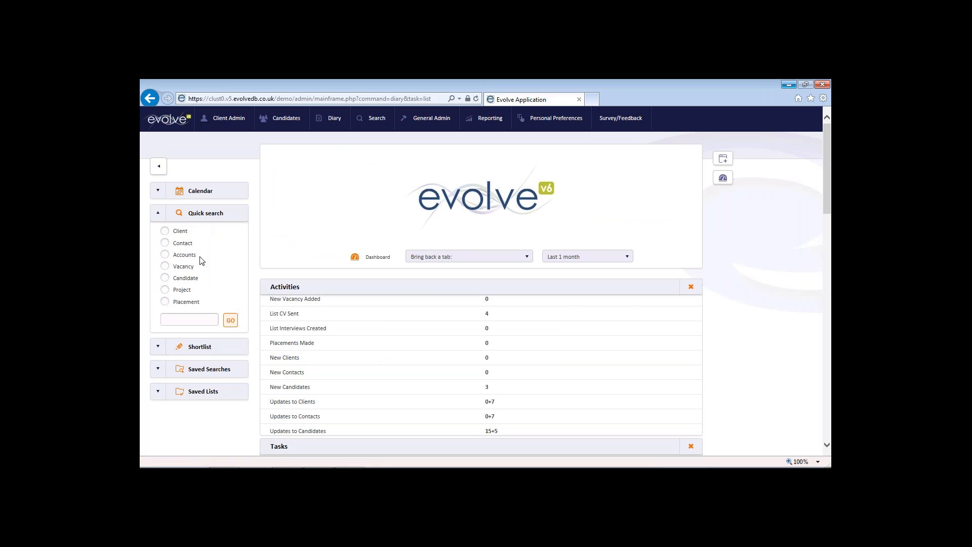
{"action": "left_click", "coordinate": [180, 280]}
{"action": "left_click", "coordinate": [231, 320]}
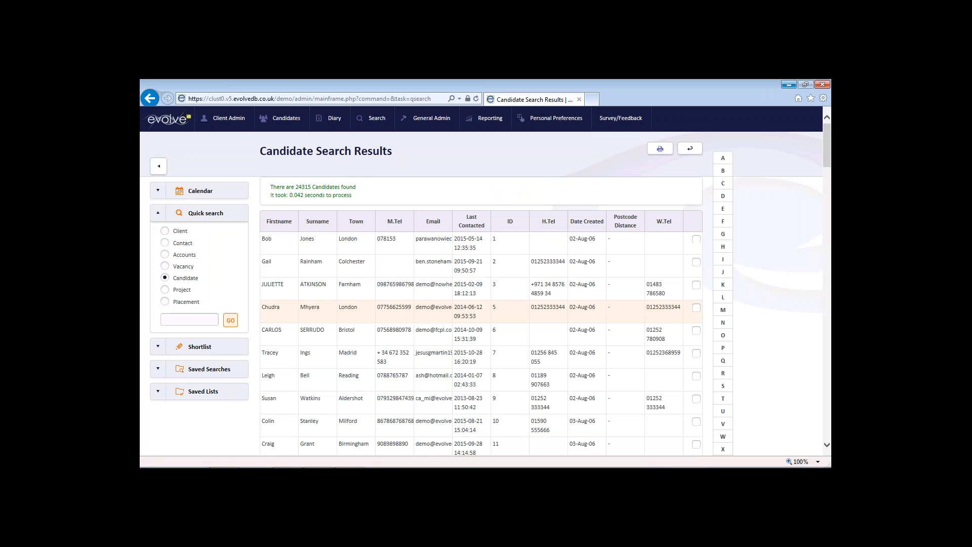
{"action": "double_click", "coordinate": [309, 308]}
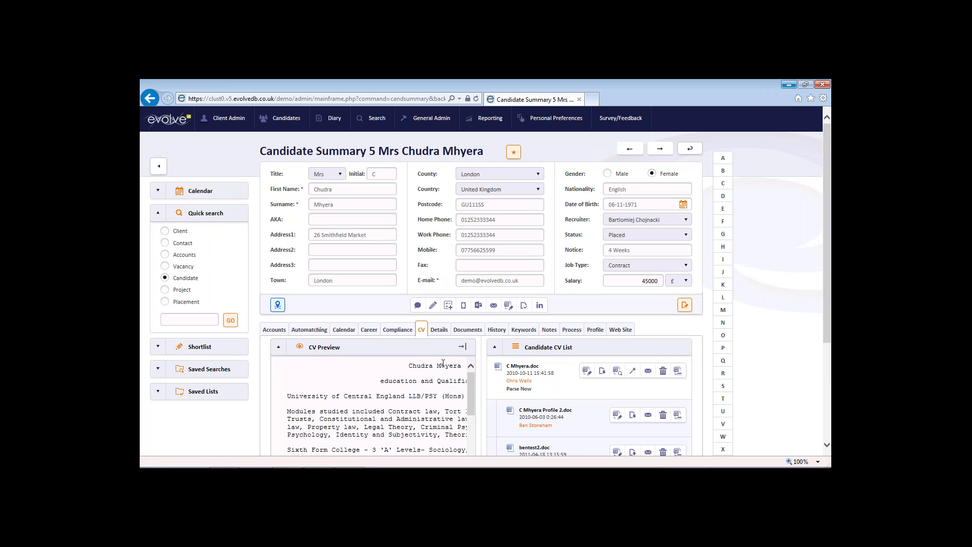
Step: View the candidate's Keywords tab, then its Documents tab
{"action": "left_click", "coordinate": [521, 332]}
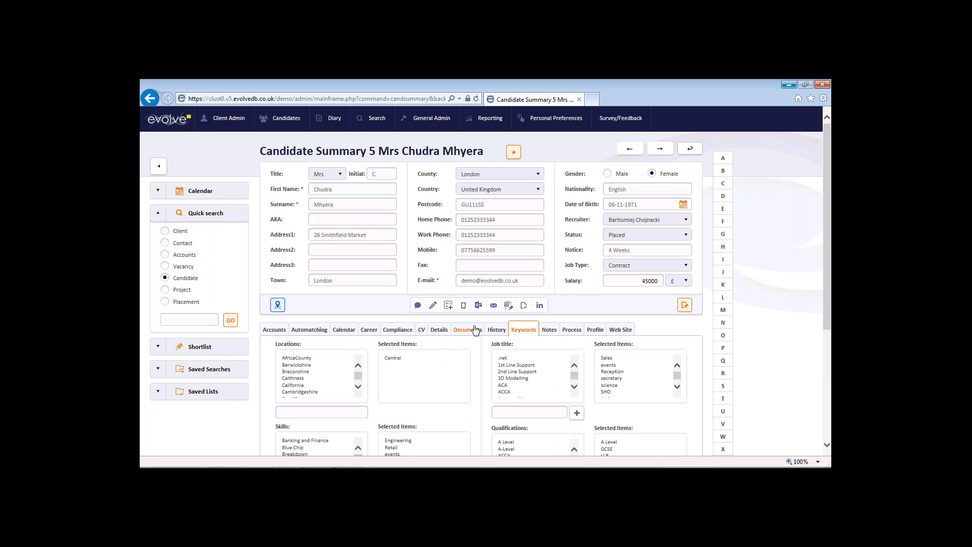
{"action": "left_click", "coordinate": [459, 333]}
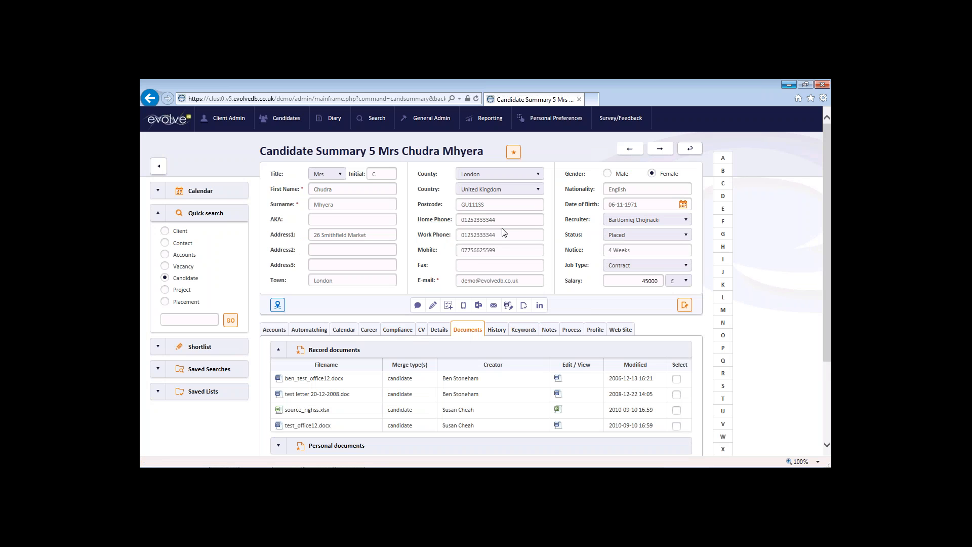
{"action": "mouse_move", "coordinate": [533, 127]}
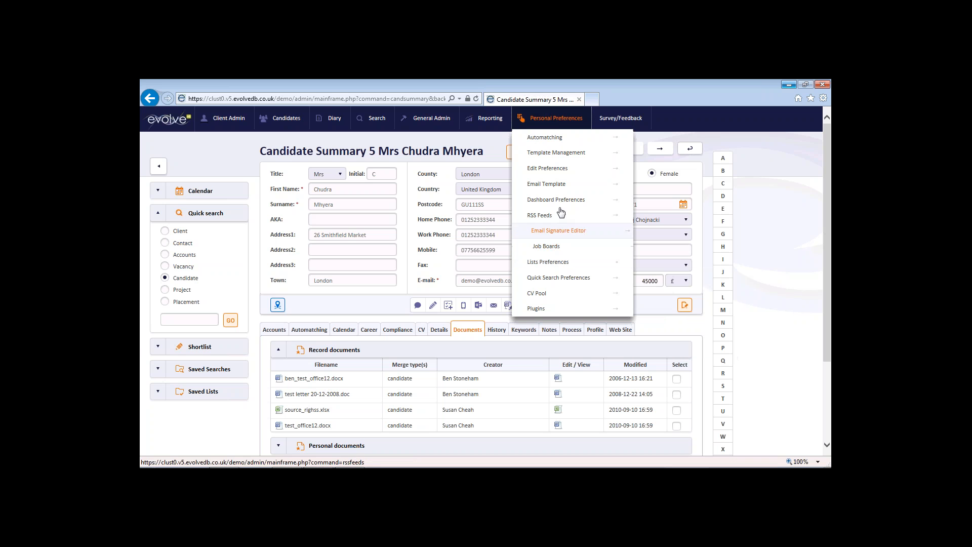
Step: Reopen Edit Preferences and scroll down to the default tab and search settings
{"action": "left_click", "coordinate": [561, 168]}
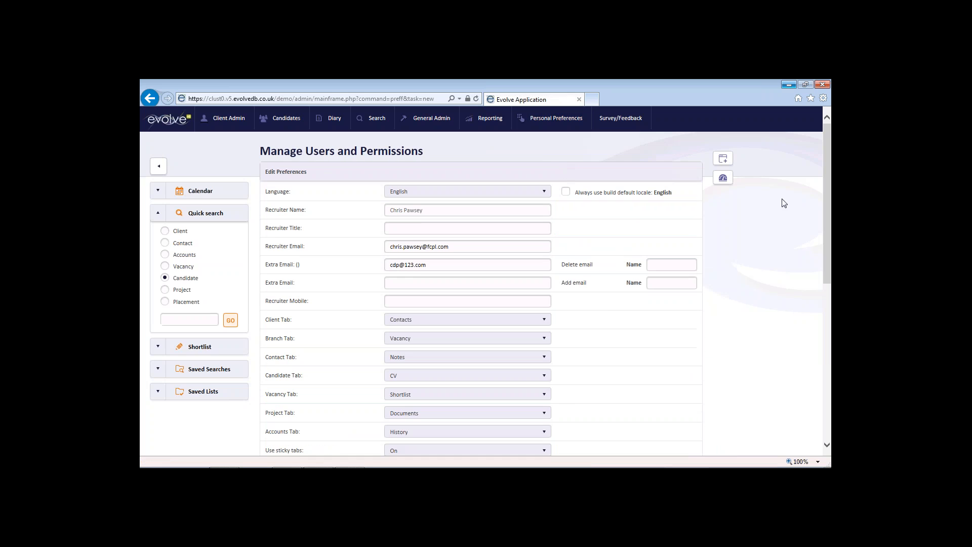
{"action": "scroll", "coordinate": [810, 258], "scroll_direction": "down", "scroll_amount": 3}
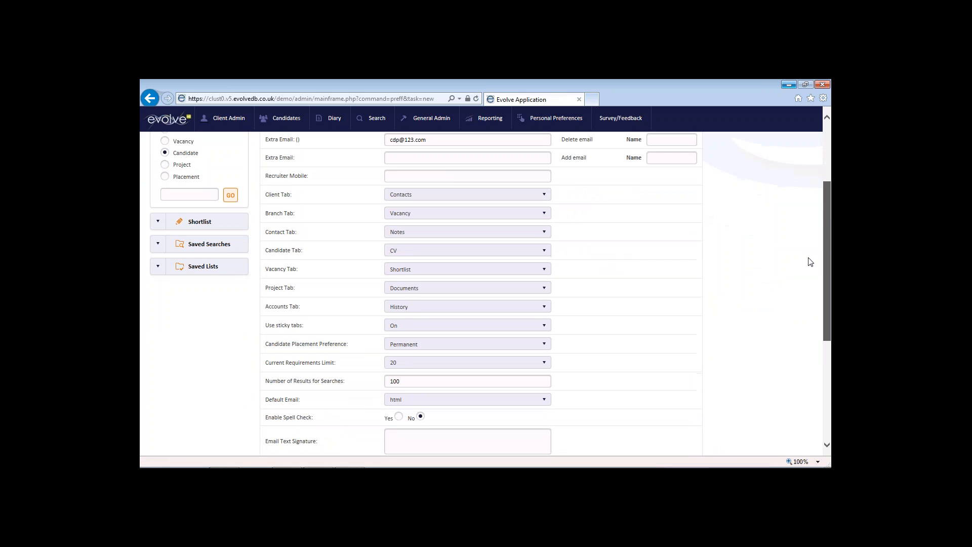
{"action": "scroll", "coordinate": [806, 267], "scroll_direction": "down", "scroll_amount": 1}
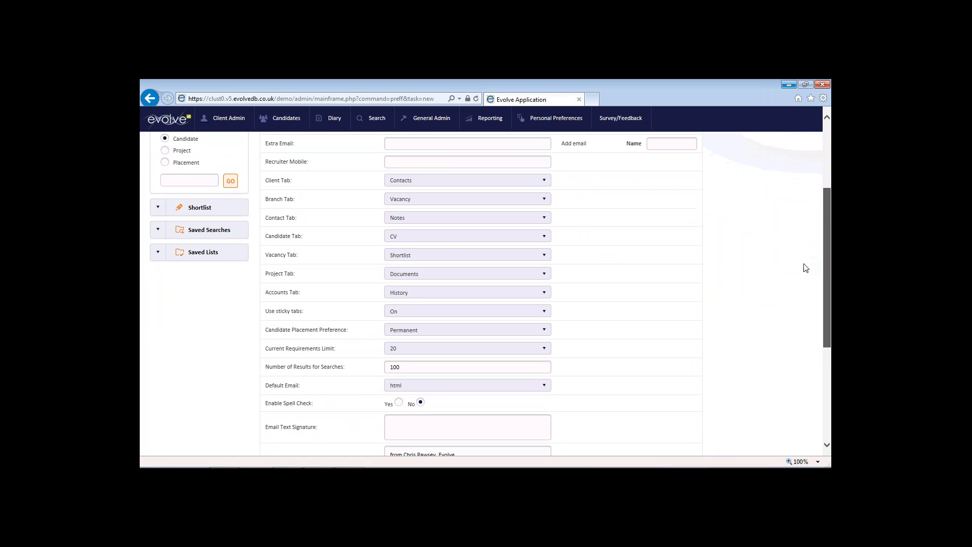